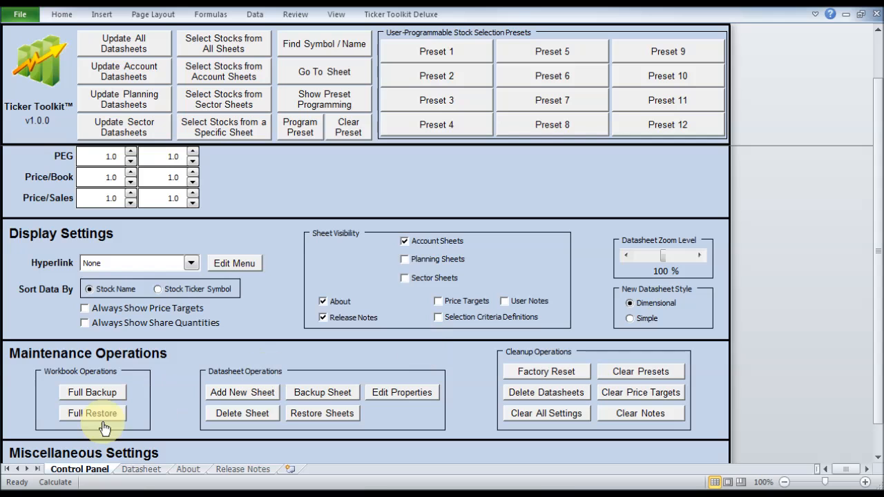
Restore the full workbook from "simple workbook example.ttk" in the Examples > Workbook Examples folder.
left_click(100, 415)
left_click(647, 398)
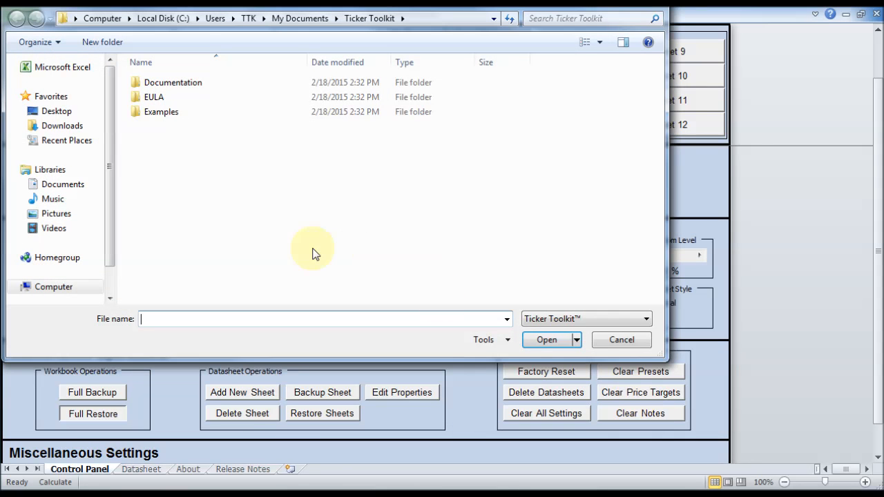
left_click(153, 114)
double_click(152, 112)
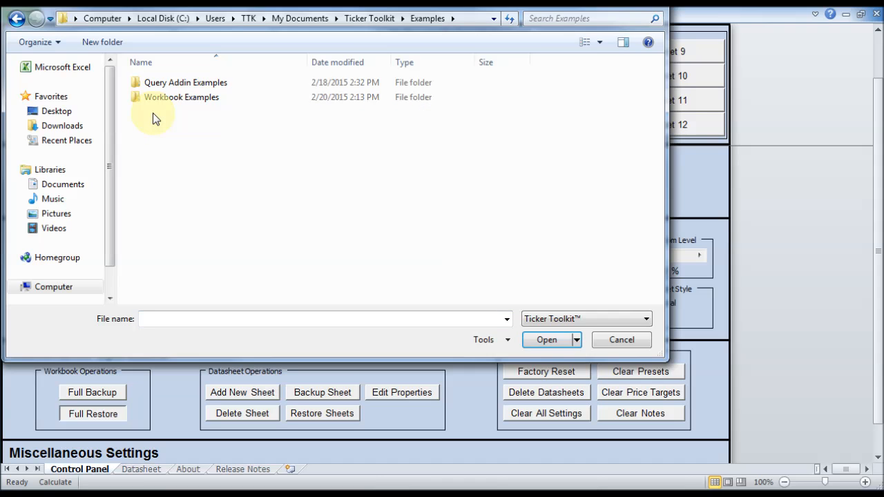
double_click(157, 100)
left_click(158, 97)
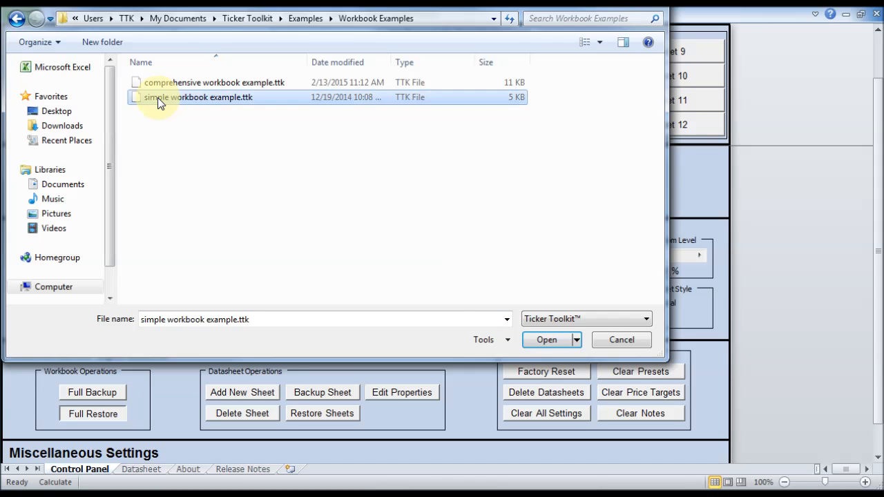
left_click(546, 341)
left_click(642, 380)
left_click(699, 366)
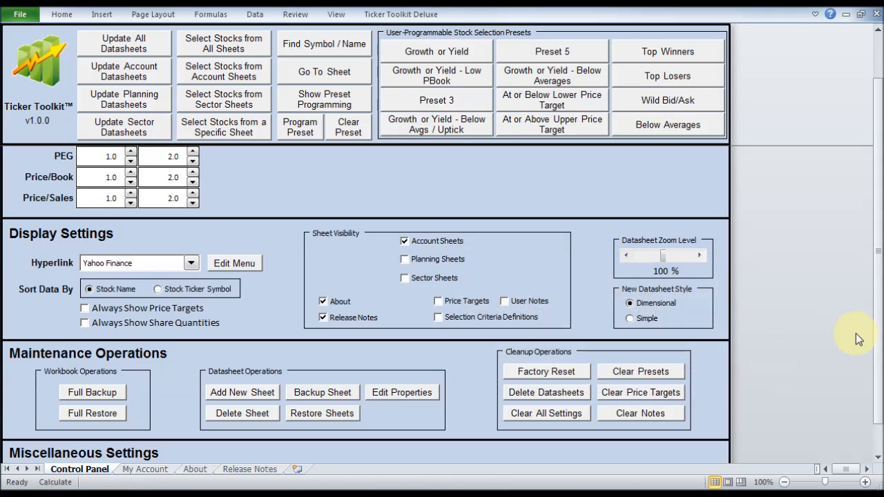
Add a new planning datasheet named "Compare" in the first position.
left_click_drag(878, 339, 879, 325)
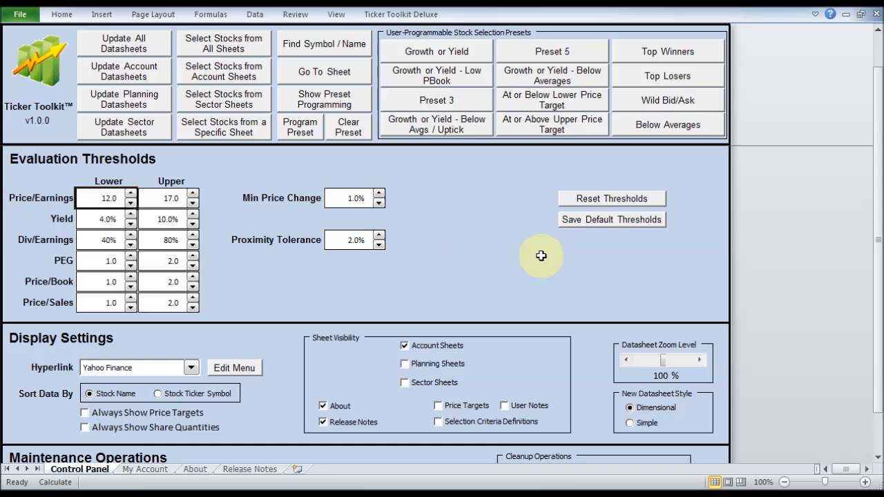
left_click_drag(878, 257, 880, 269)
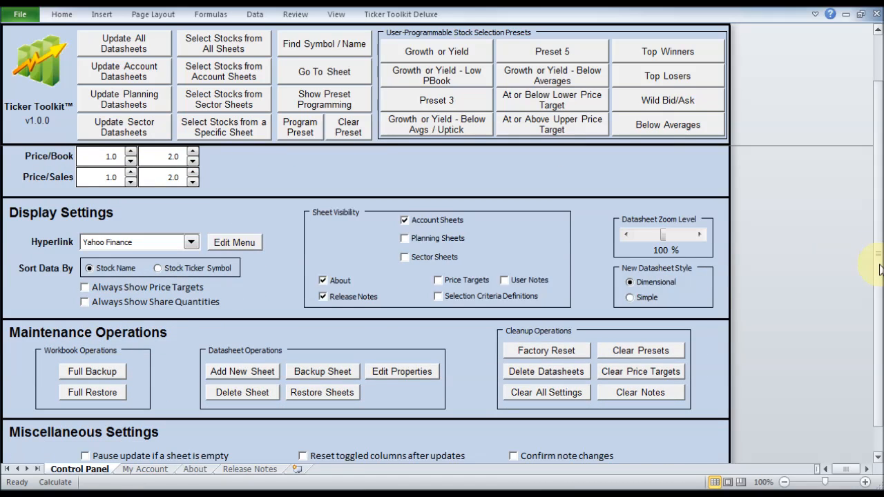
left_click(246, 377)
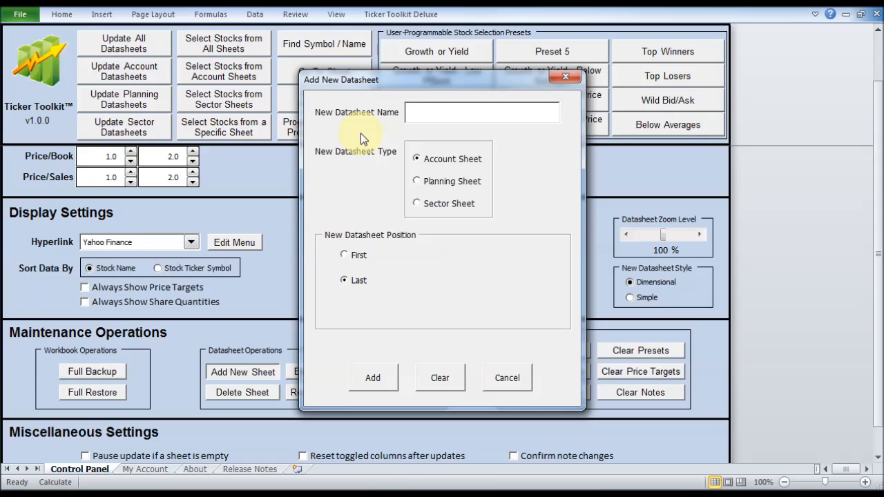
type("Compare")
left_click(426, 185)
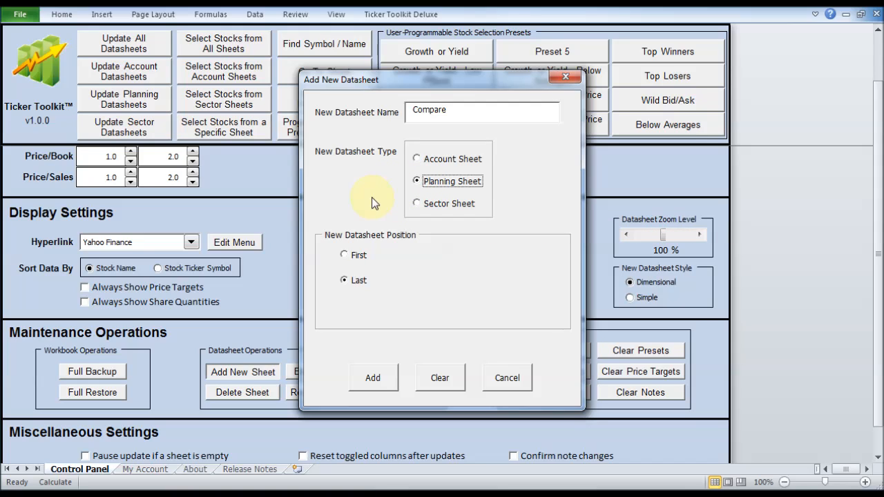
left_click(369, 252)
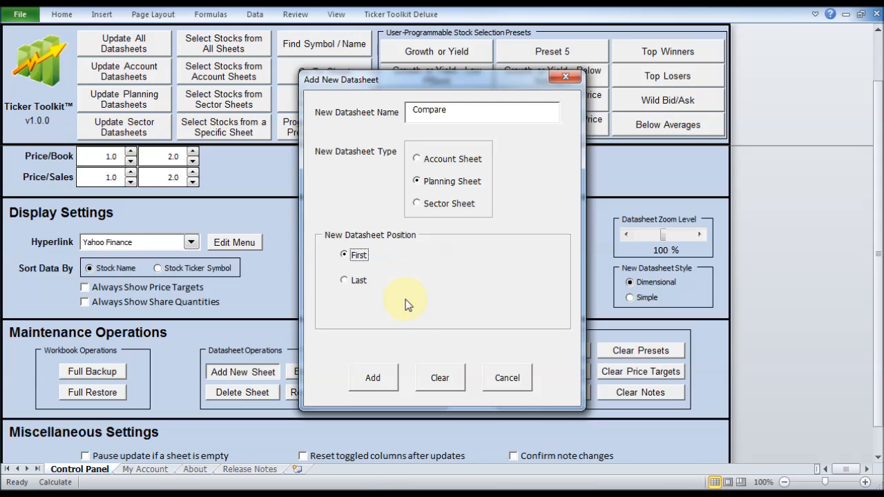
left_click(379, 380)
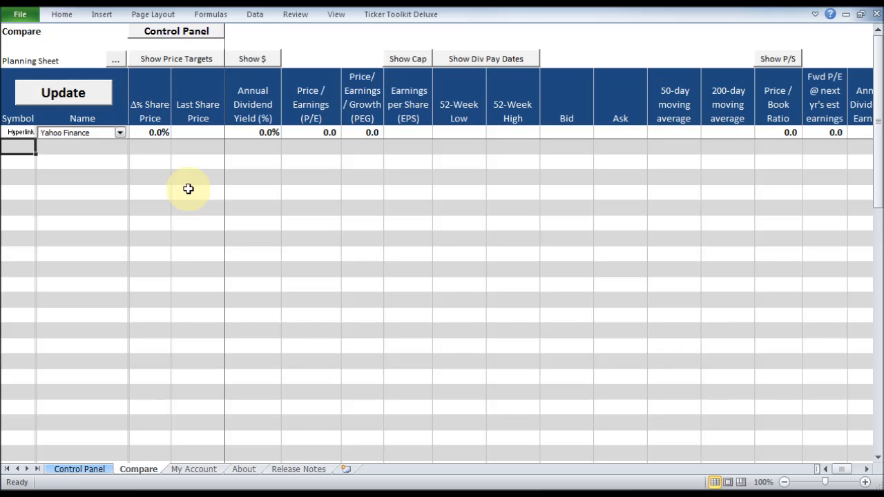
Enter the symbols TGT, TJX, M and JWN in the Compare sheet and update its stock data.
type("TGT")
key("Return")
type("TJX")
key("Return")
type("m")
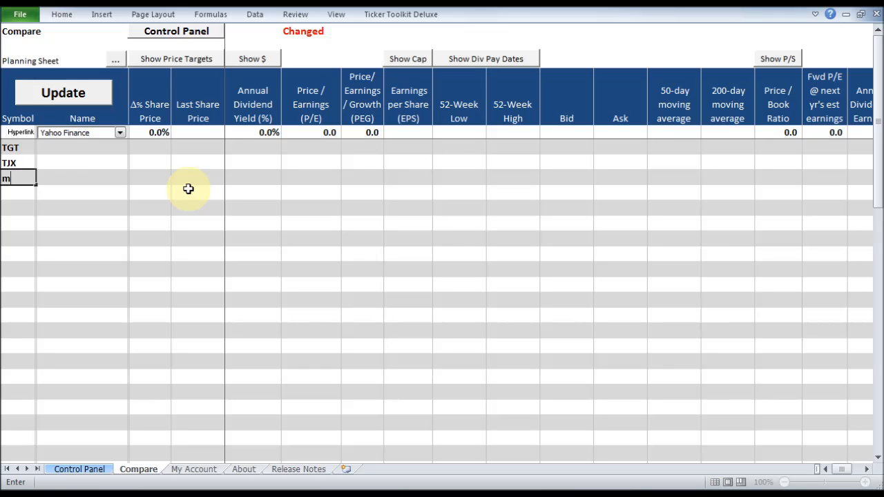
key("Return")
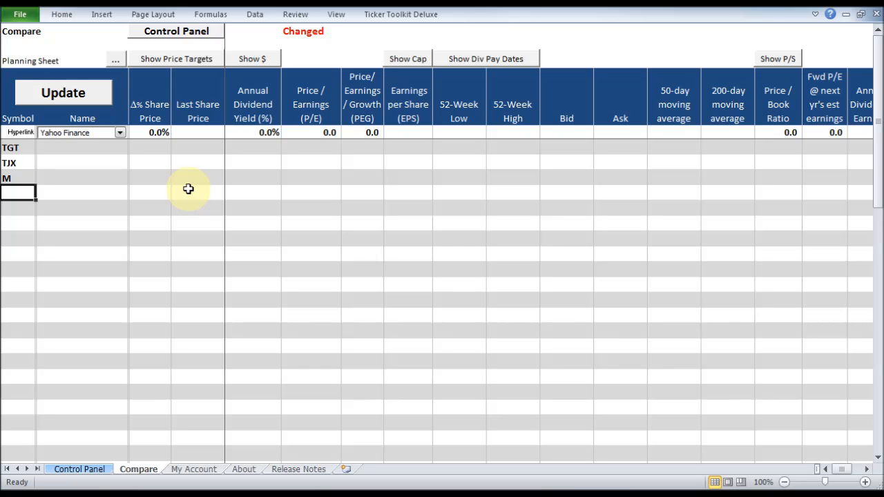
type("jwn")
key("Return")
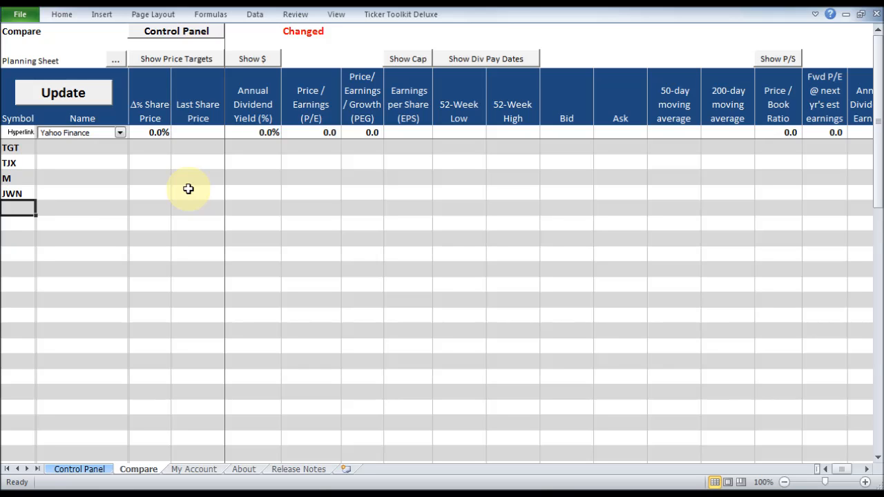
left_click(87, 97)
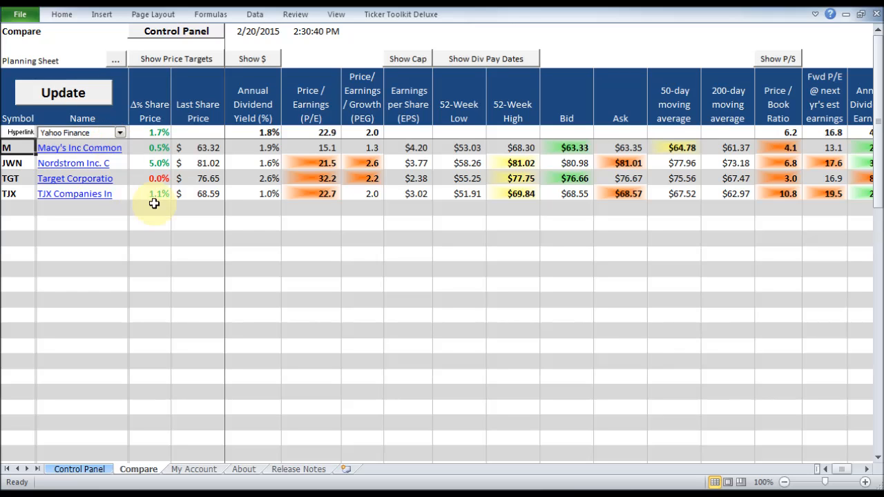
Examine the four stocks' metrics across all columns of the Compare sheet, through to Notes and General Purpose Checkbox.
left_click_drag(842, 470, 853, 473)
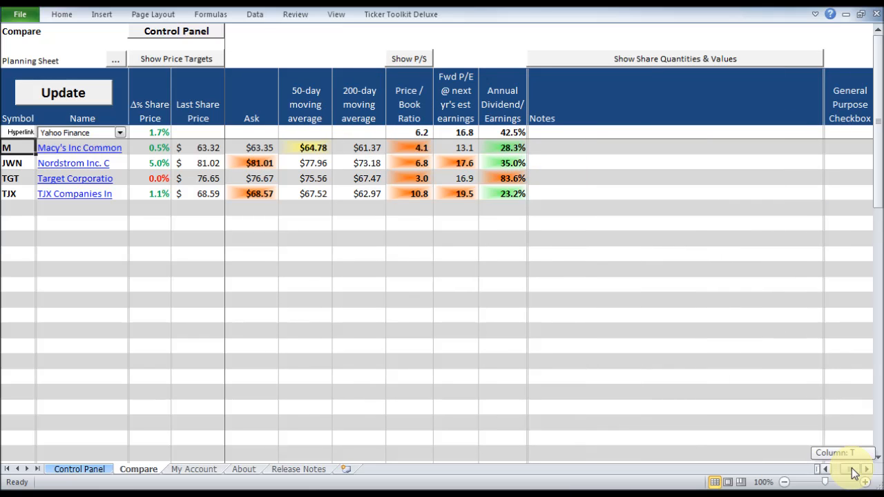
left_click_drag(854, 472, 828, 469)
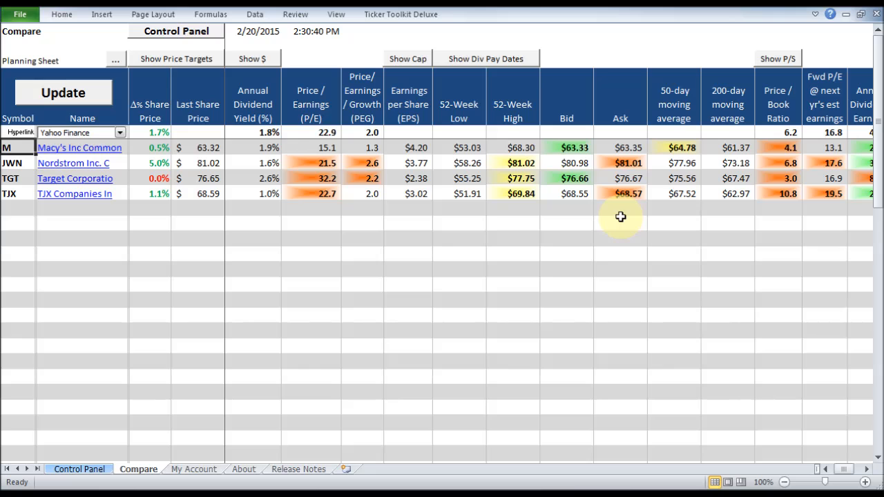
left_click(866, 468)
left_click(866, 471)
left_click(867, 471)
left_click(866, 471)
left_click(867, 471)
left_click(866, 470)
left_click(866, 471)
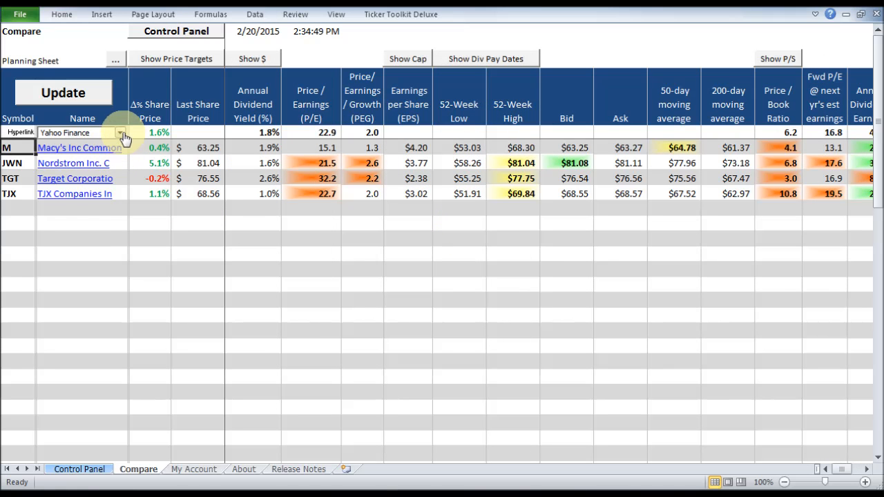
Set the stock hyperlinks to Zacks and check the Zacks Rank on the Macy's page, closing the browser window when done.
left_click(122, 133)
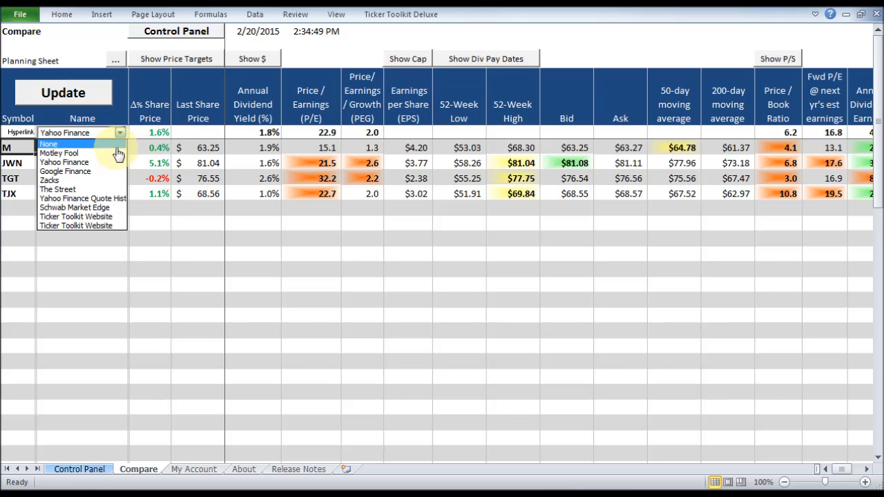
left_click(109, 181)
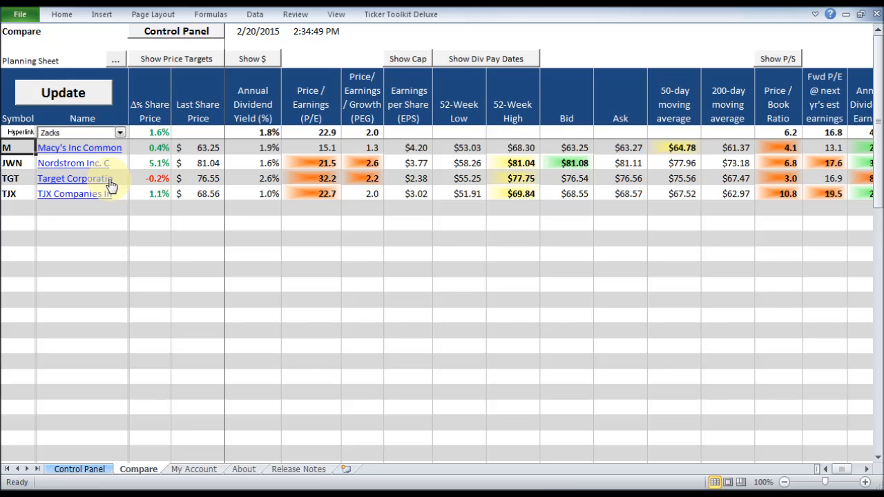
left_click(84, 148)
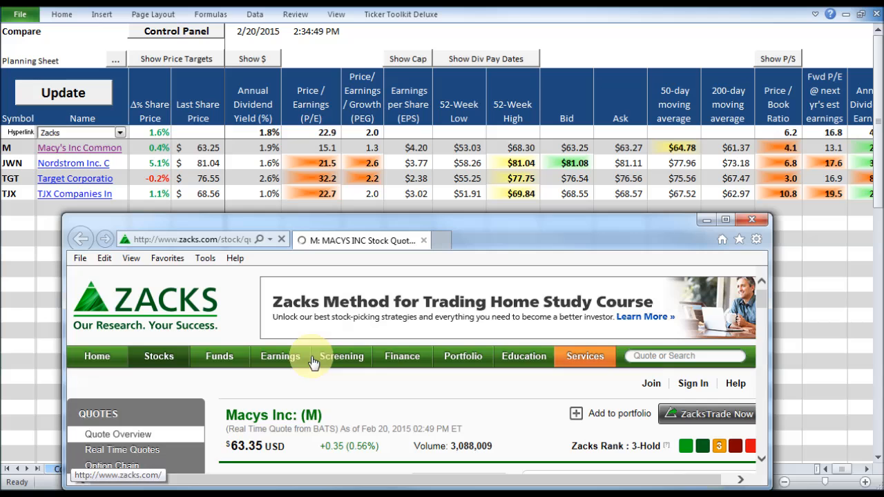
left_click_drag(763, 299, 781, 294)
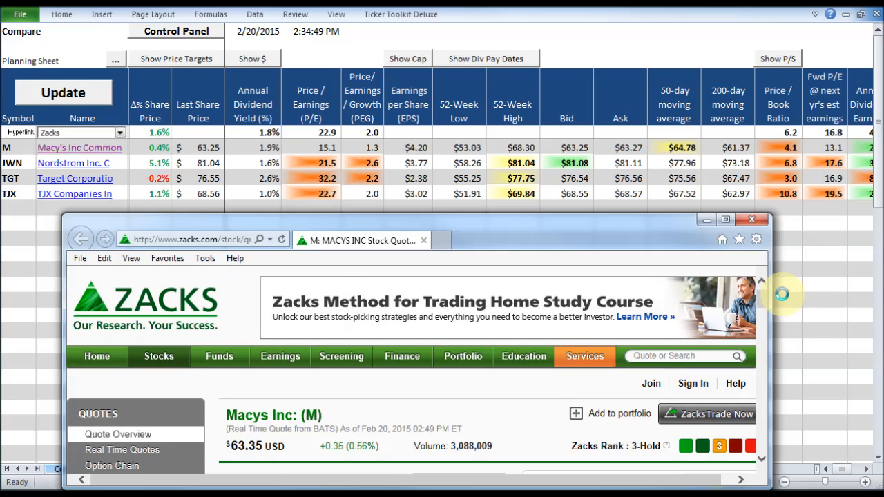
left_click(752, 219)
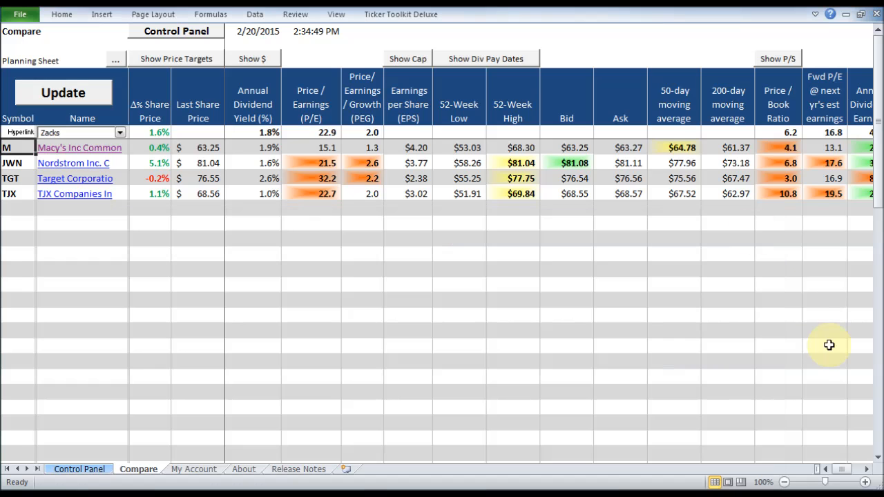
Enter the note "Zacks rating of 3" for Macy's.
left_click(867, 469)
left_click(867, 469)
left_click(867, 469)
left_click(867, 473)
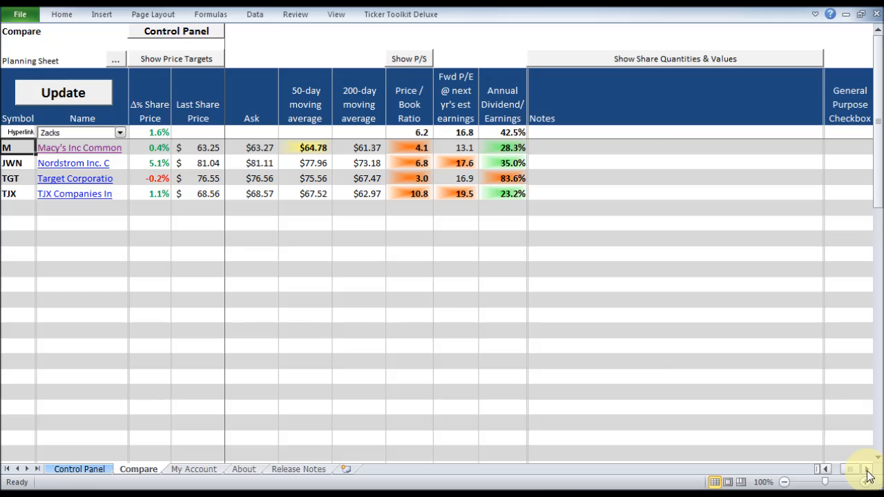
left_click(610, 143)
type("Zacks rating of 3")
key("Return")
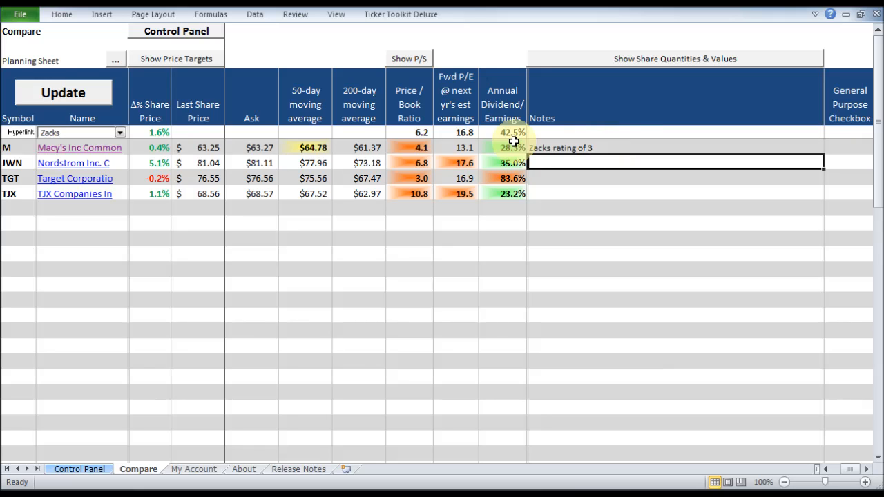
Look up the other stocks on Zacks and note "Zacks rating of 3" for JWN and TJX and "Zacks rating of 1" for TGT.
left_click(59, 163)
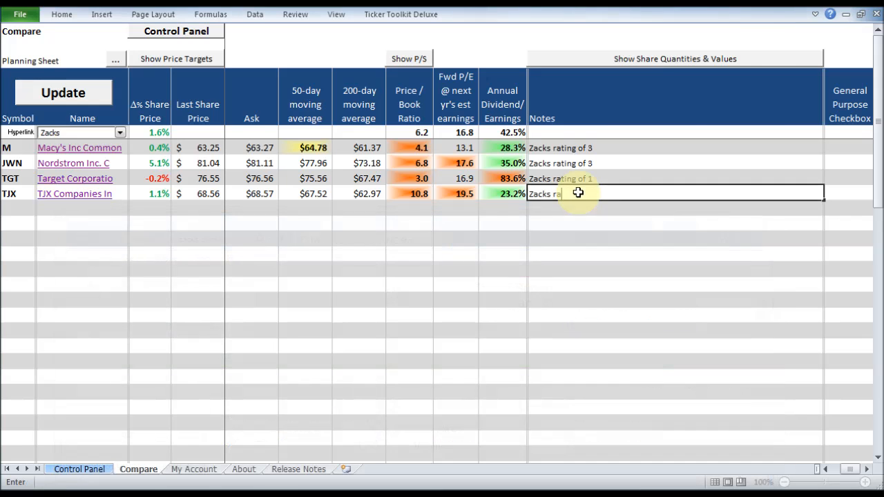
type("ting of 3")
key("Return")
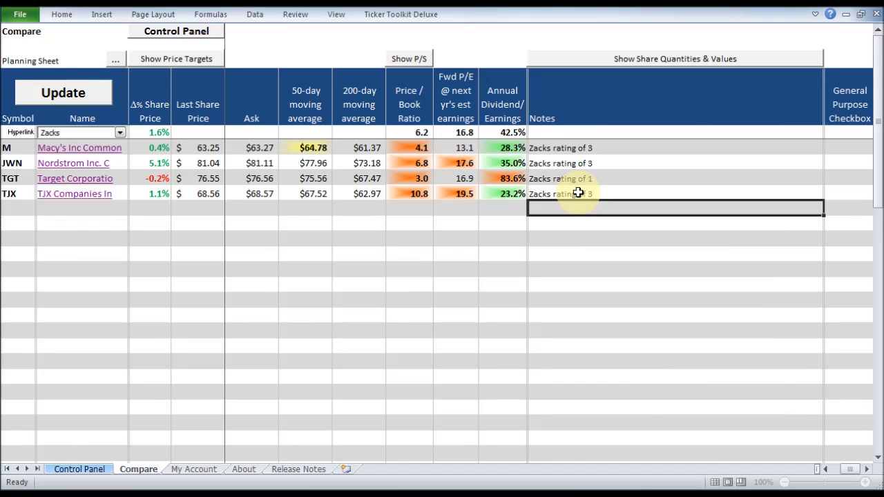
Set the stock hyperlinks to Schwab Market Edge and open the Macy's page.
left_click(120, 132)
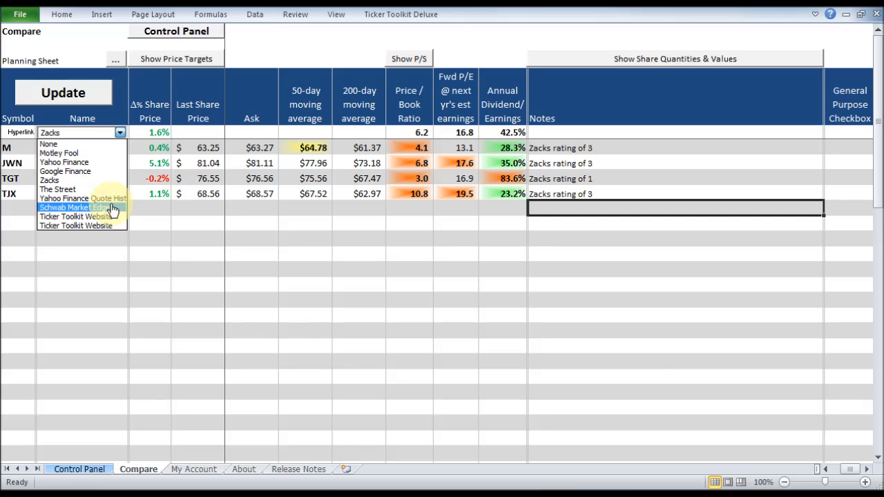
left_click(112, 207)
left_click(83, 148)
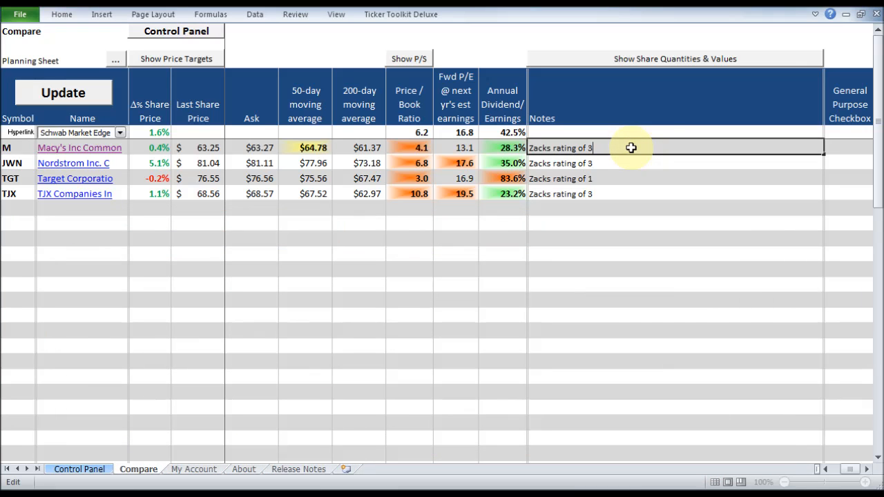
Append "; Schwab: Avoid" to the Macy's note and "; Schwab: Long" to the JWN, TGT and TJX notes.
double_click(631, 148)
type("; Schwab: Avoid")
key("Return")
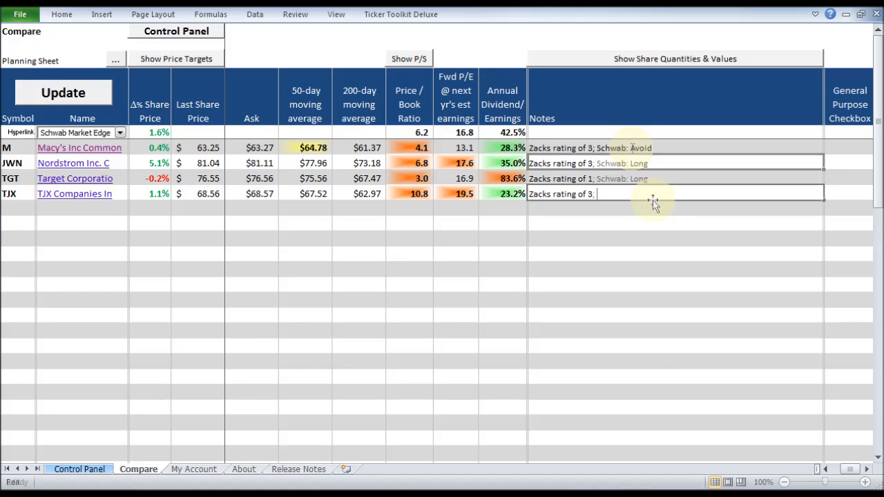
type("Sch")
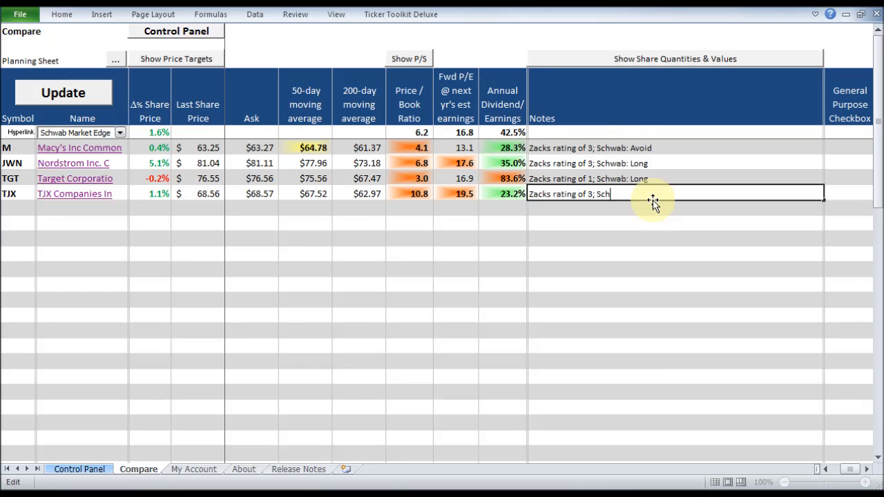
type("wab: LO")
key("Return")
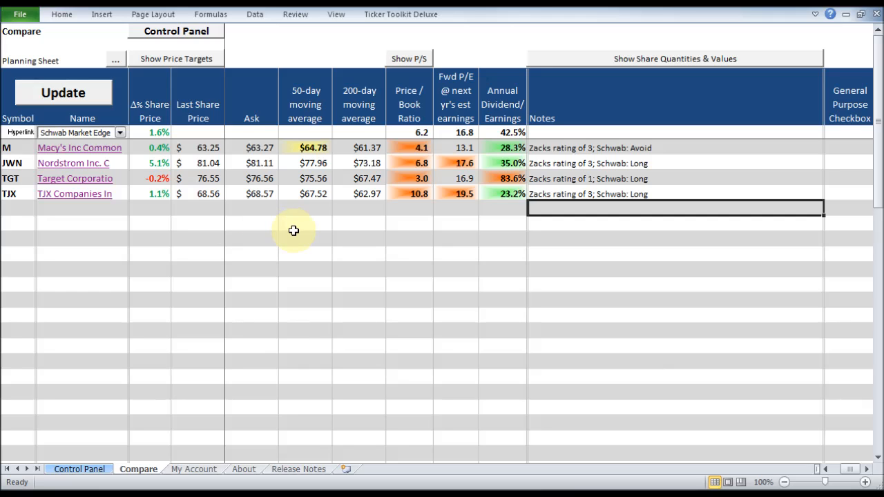
Check the General Purpose Checkbox for M, JWN, TGT and TJX.
left_click(853, 147)
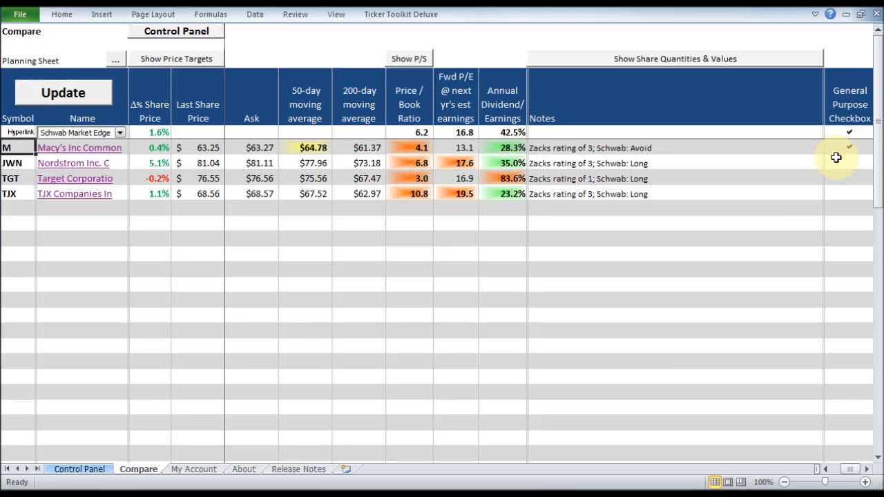
left_click(828, 162)
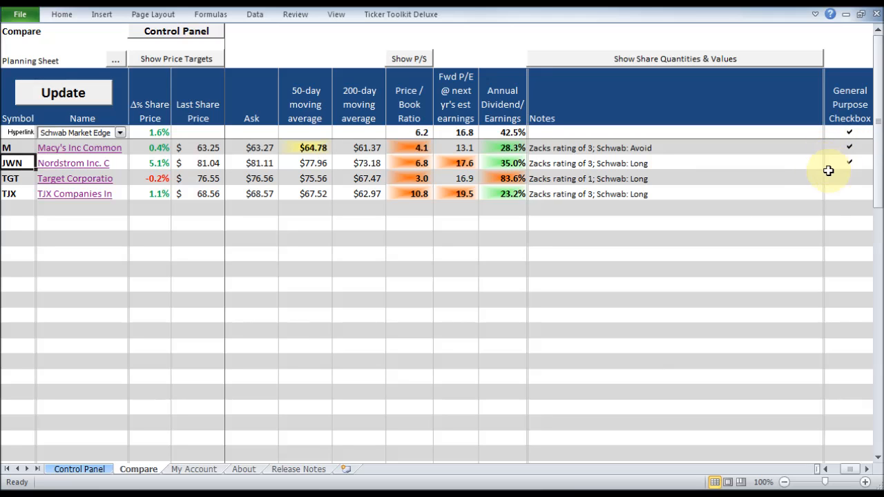
left_click(830, 179)
left_click(831, 190)
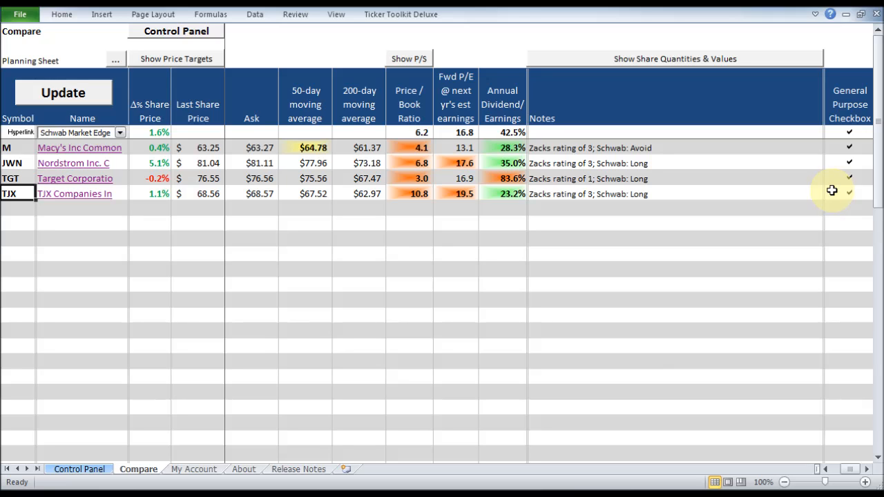
Clear all General Purpose Checkbox marks at once and check only the TGT row.
left_click(848, 132)
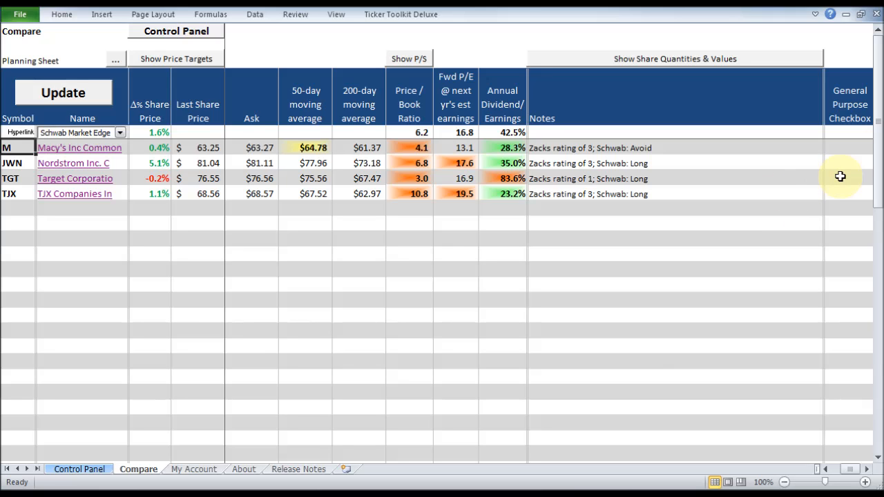
left_click(840, 176)
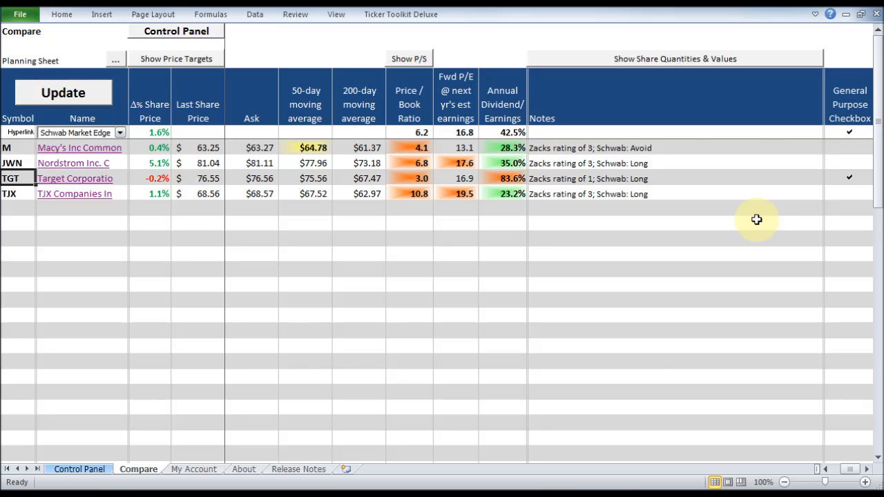